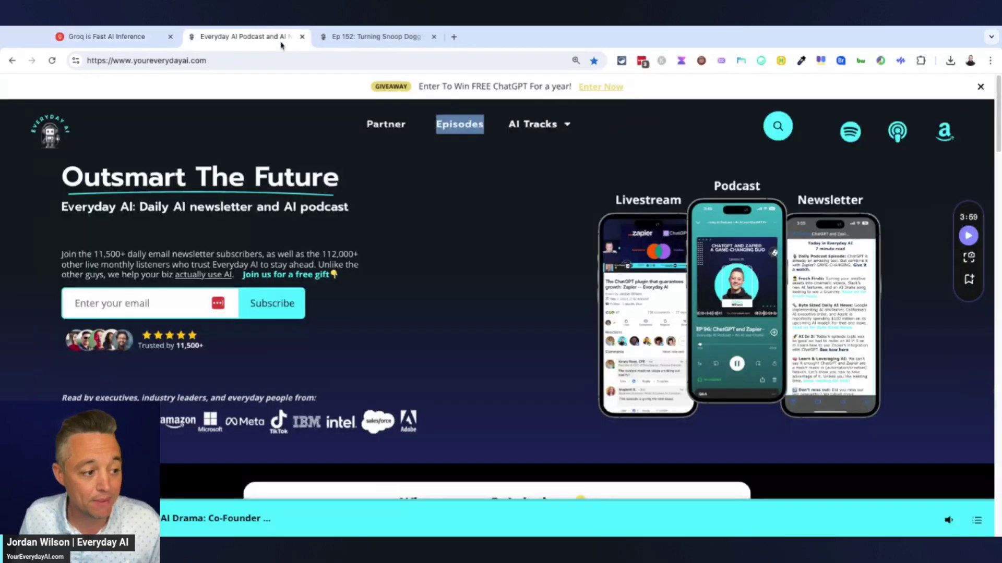
Step: Switch from the GroqChat welcome page to the Everyday AI Podcast tab
click(281, 45)
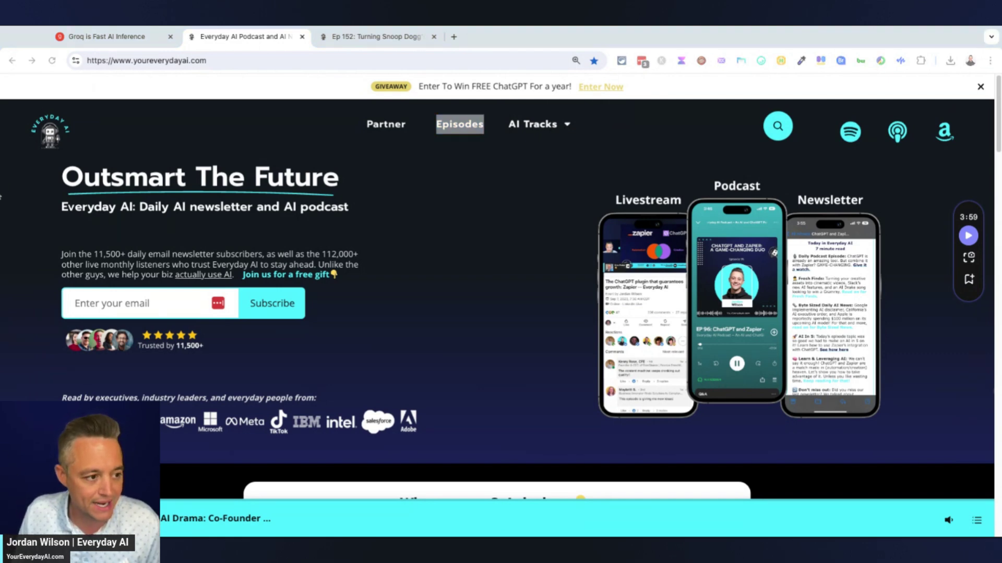
Step: Return to the 'Groq is Fast AI Inference' tab showing the GroqChat welcome page
click(129, 45)
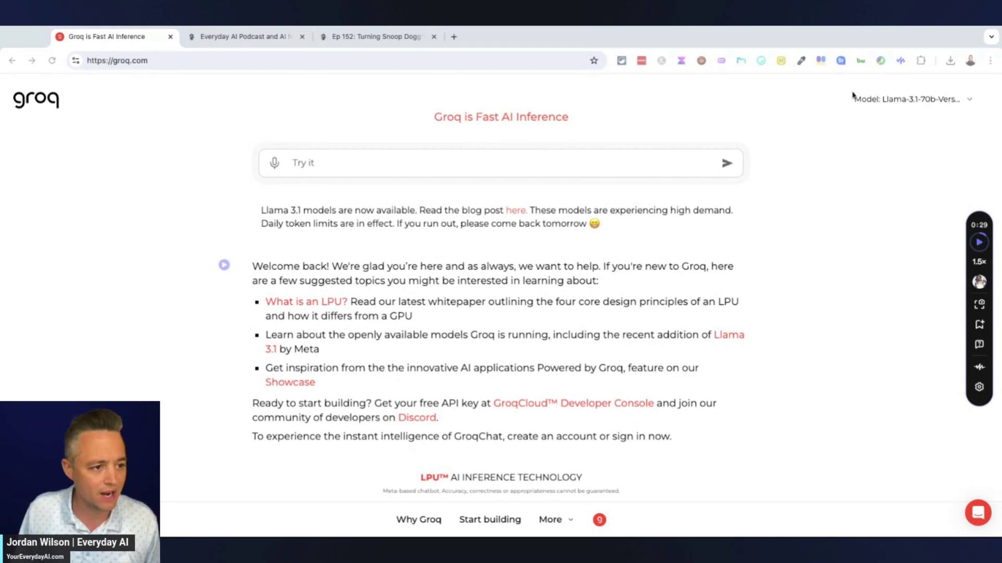
Step: Skim the Forbes article on Groq's $640 million raise, then return to the Groq tab with Ctrl+1
scroll(587, 291, down, 10)
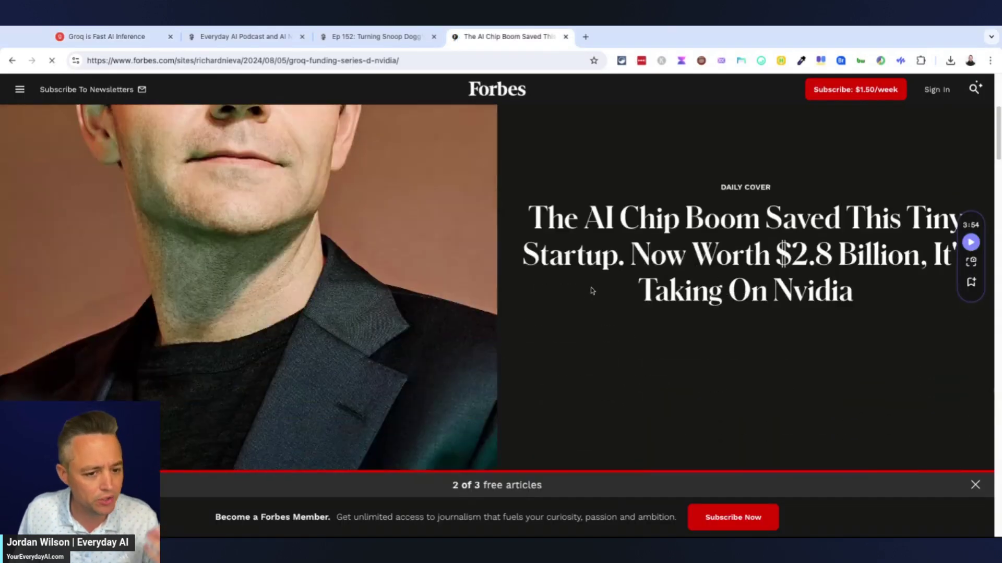
scroll(631, 197, down, 5)
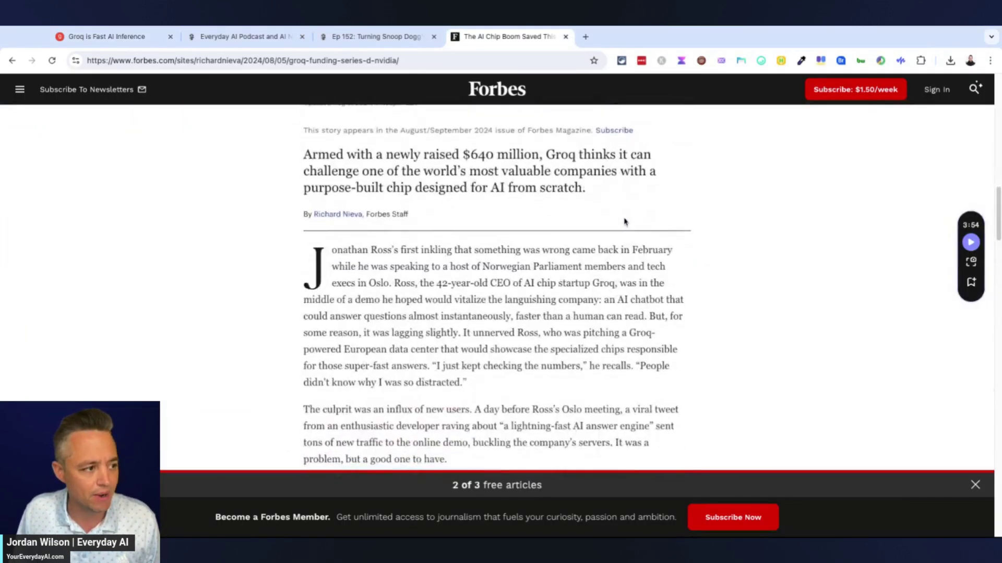
scroll(624, 219, up, 3)
key(ctrl+1)
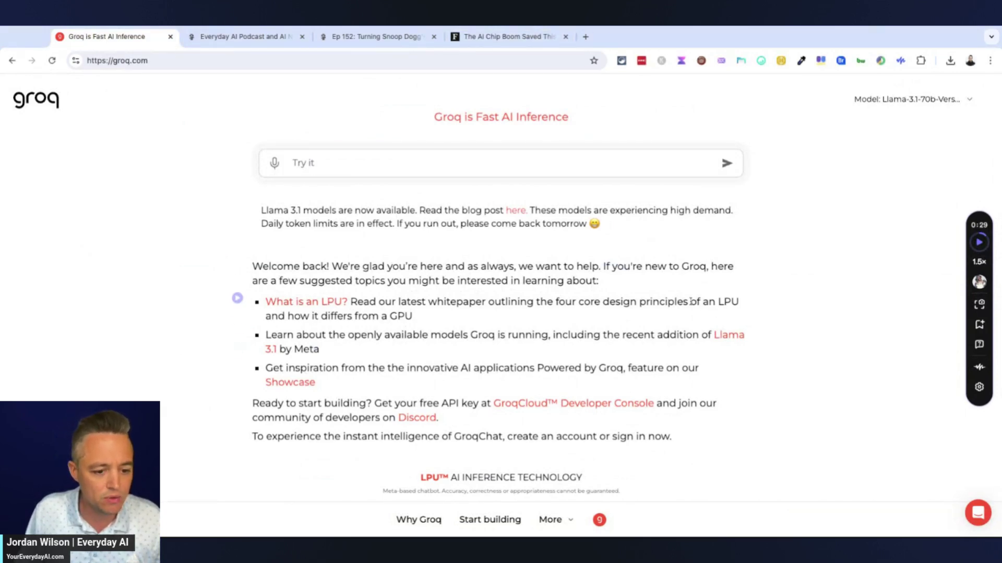
drag(691, 302, 738, 317)
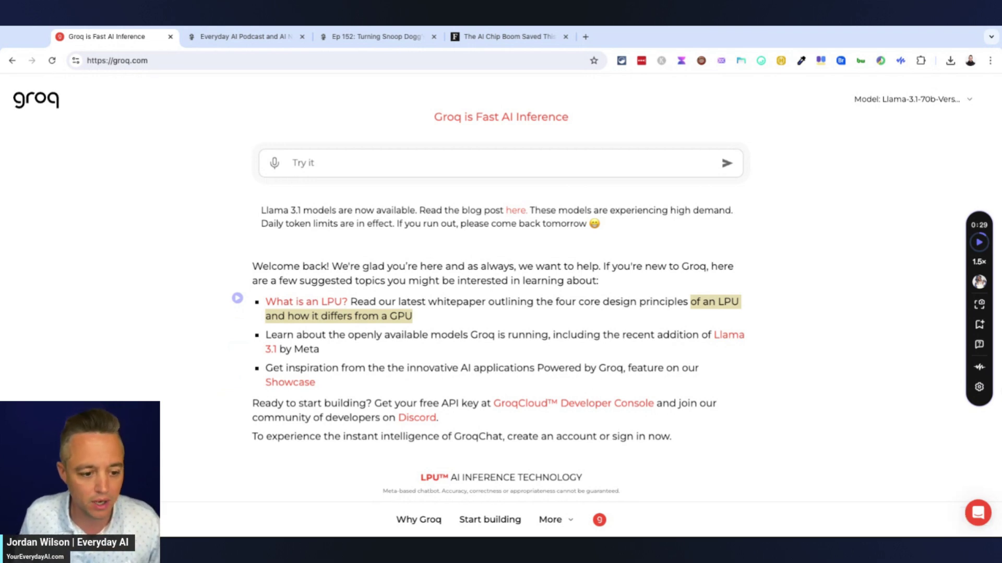
click(572, 193)
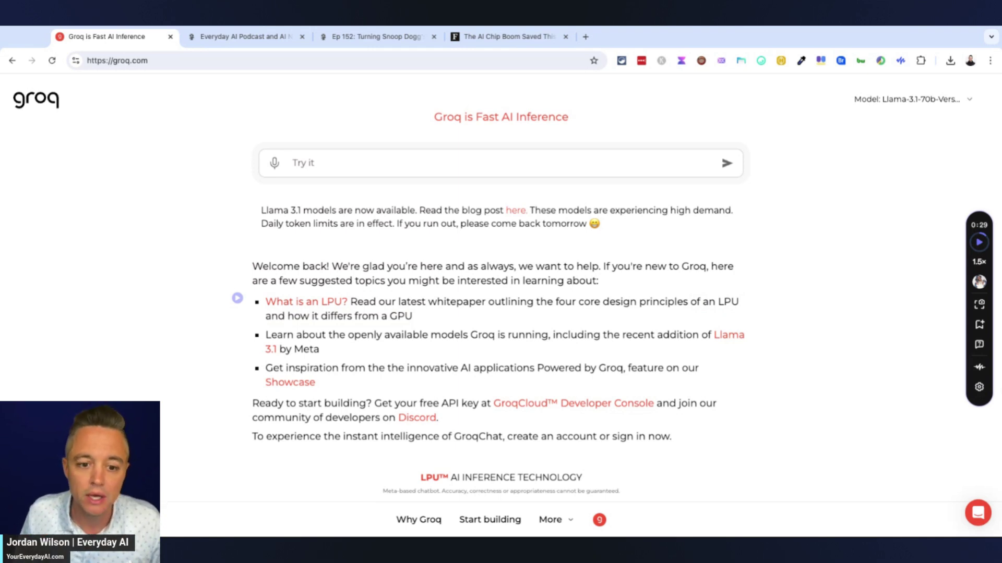
click(928, 106)
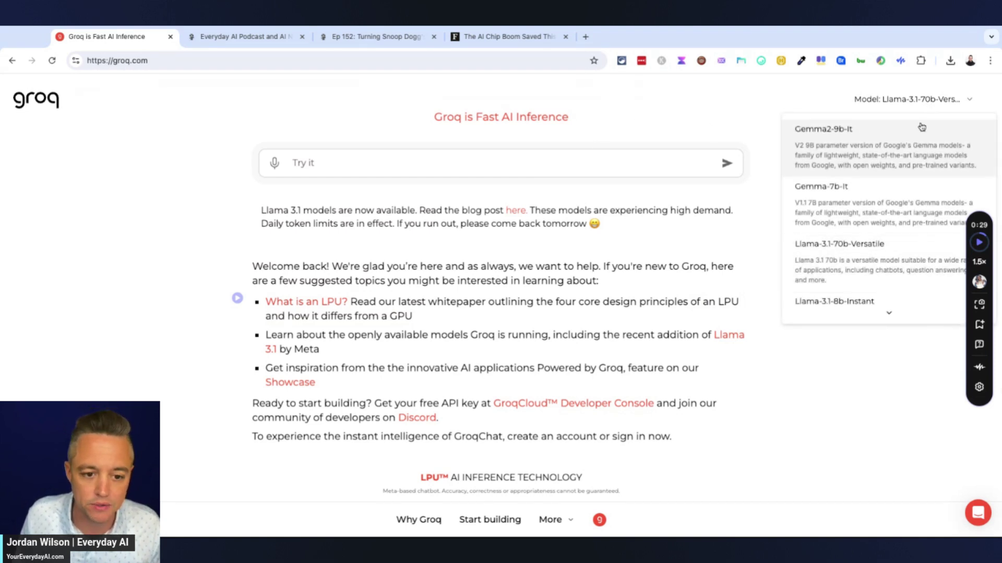
scroll(892, 167, down, 1)
scroll(891, 183, down, 3)
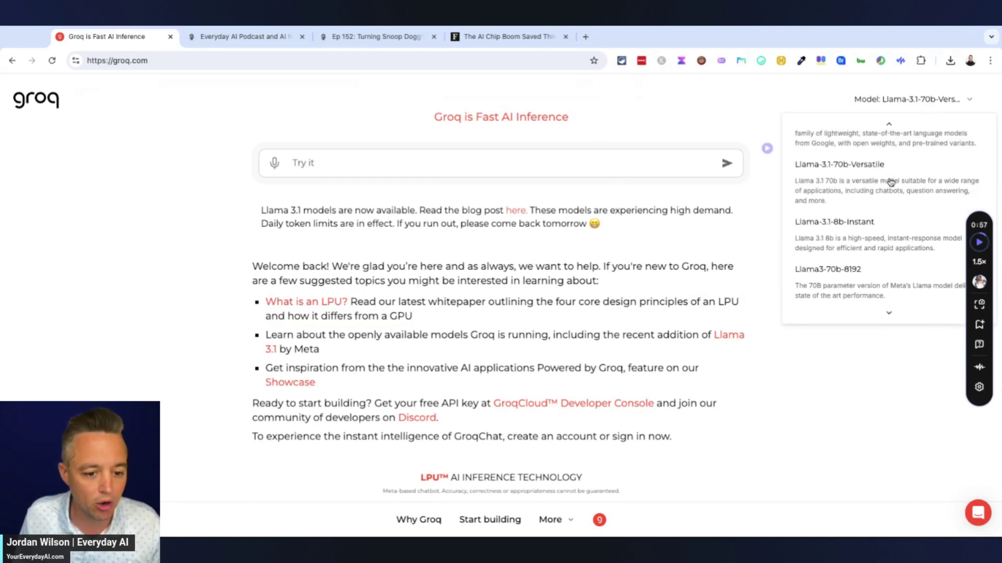
scroll(891, 183, up, 4)
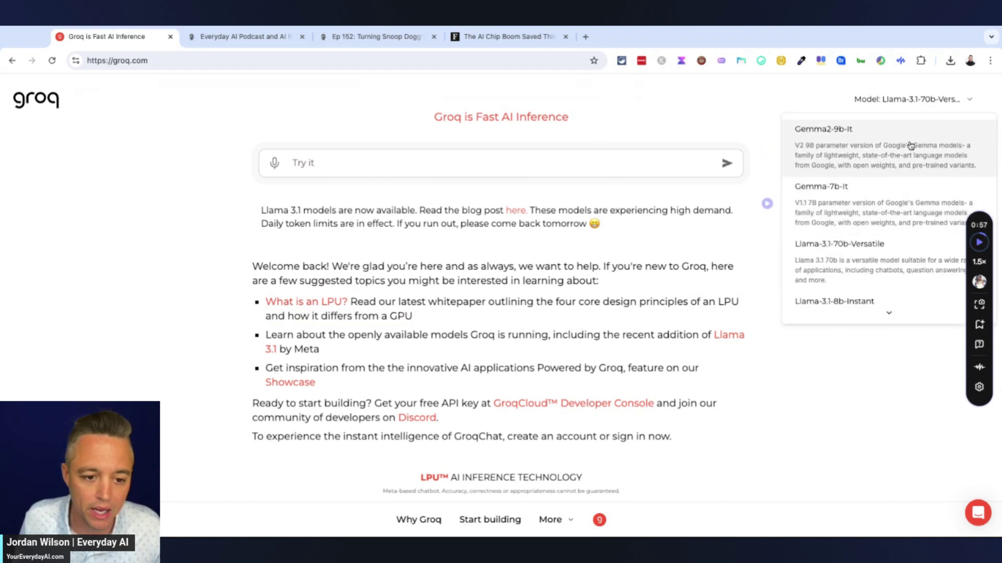
scroll(907, 151, down, 1)
scroll(909, 154, up, 1)
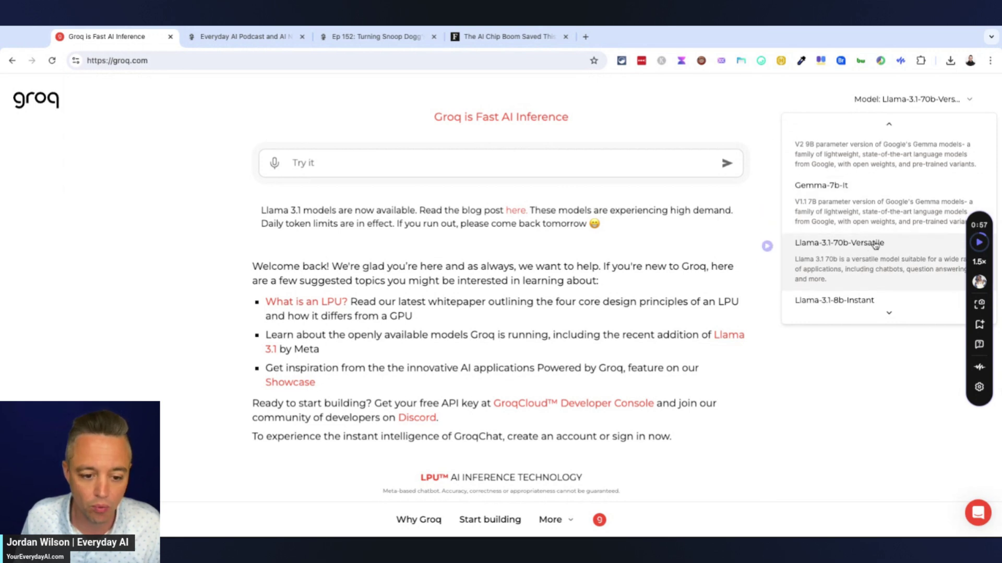
scroll(876, 244, down, 1)
scroll(870, 253, down, 1)
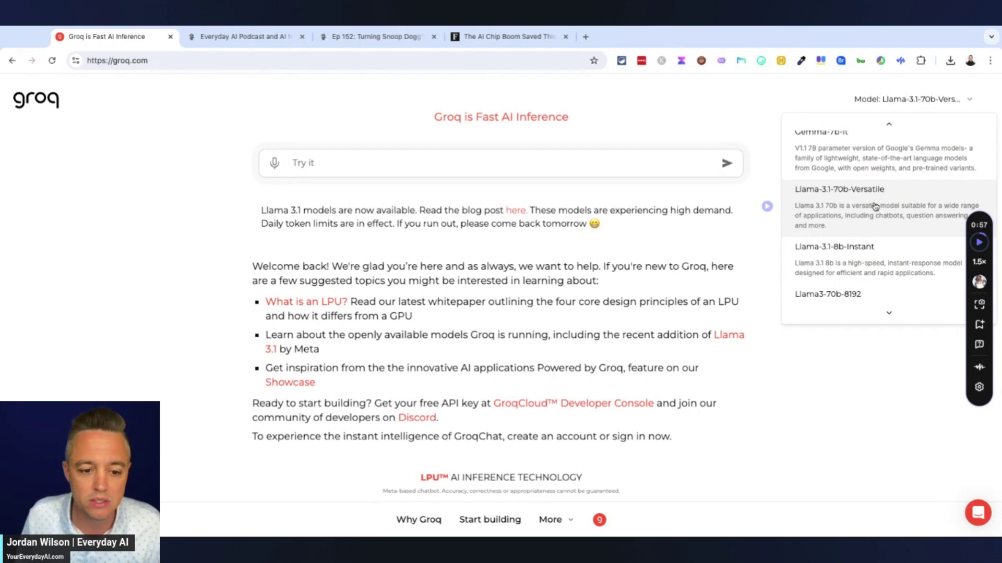
Step: Keeping Llama-3.1-70b-Versatile, ask aloud 'Explain to me what large language models are' and read the answer
click(875, 207)
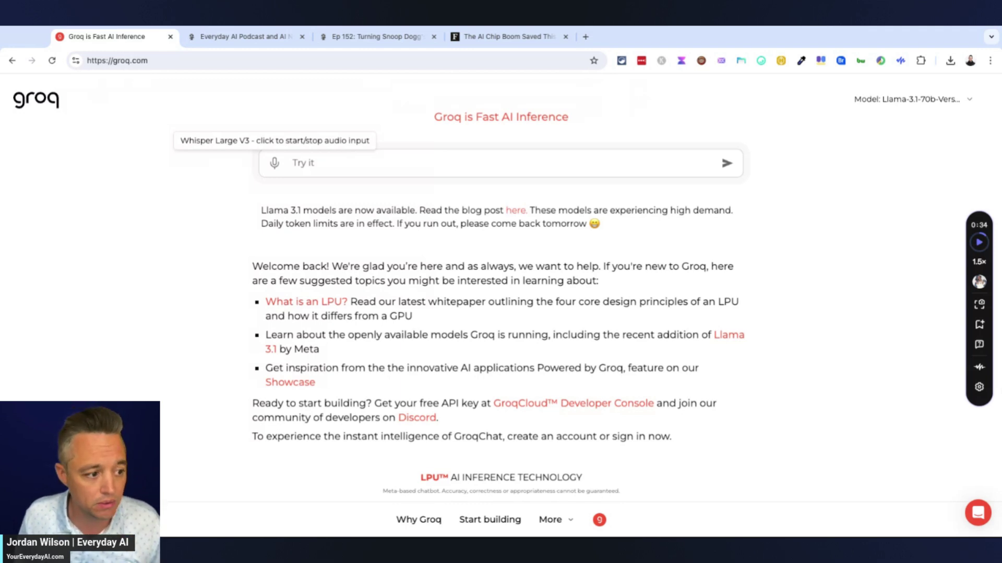
click(274, 163)
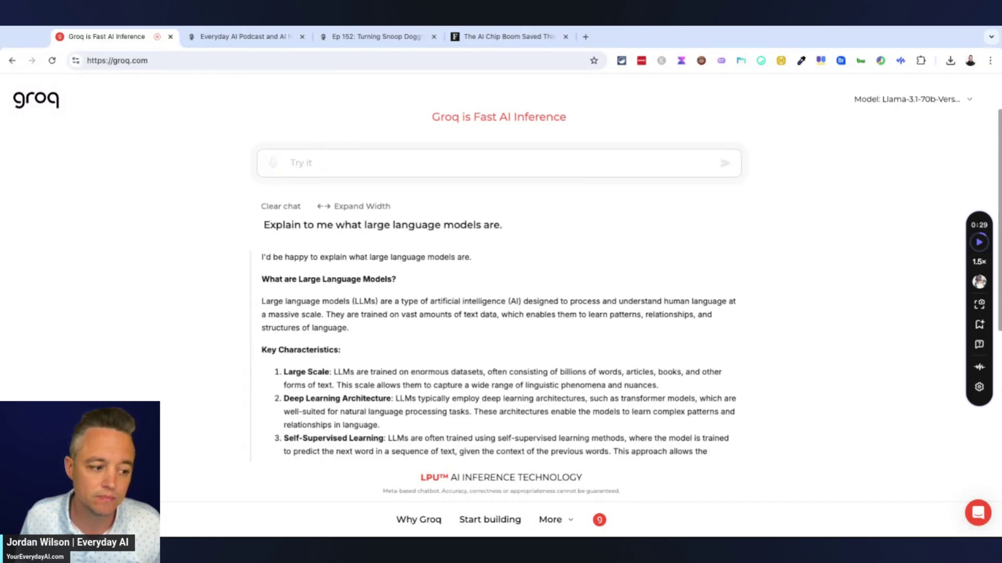
scroll(553, 240, down, 5)
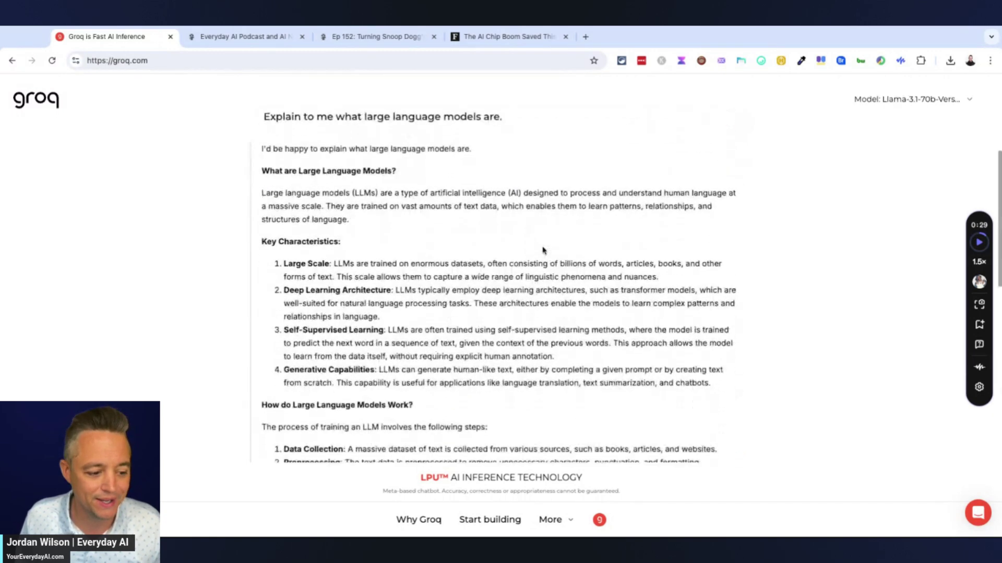
scroll(544, 249, down, 5)
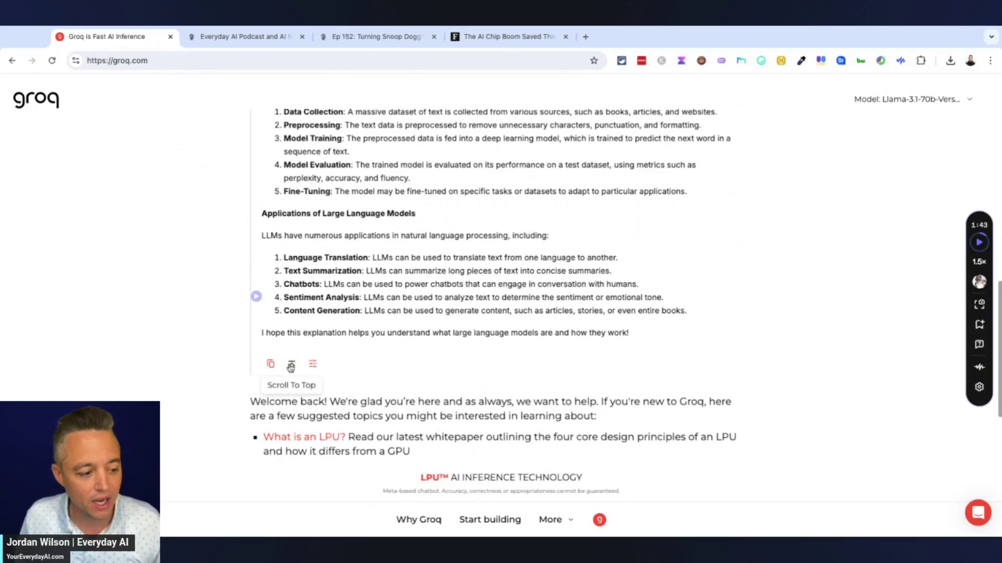
Step: Jump back to the top of the answer and bring up the options for restyling it
click(291, 365)
scroll(288, 365, down, 6)
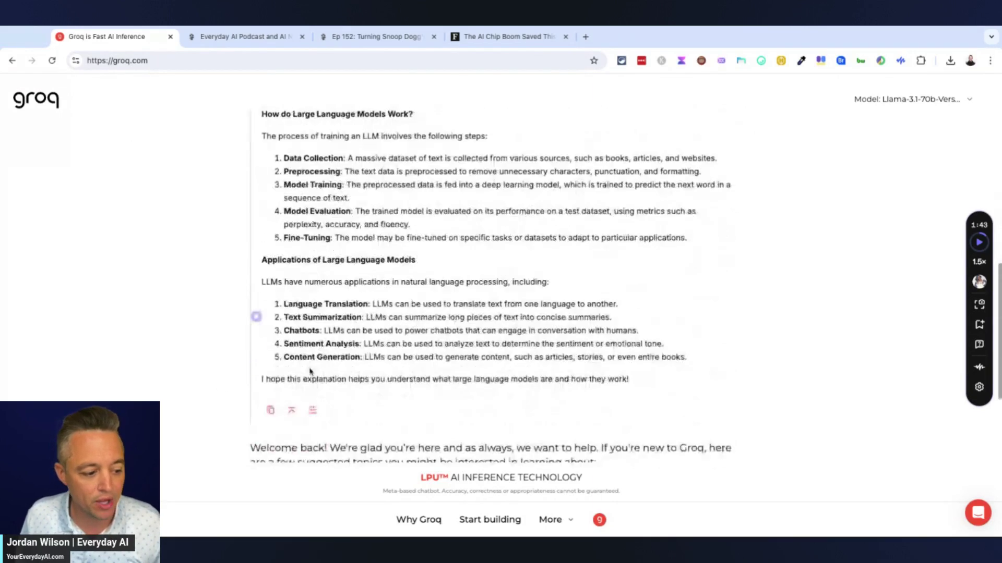
click(313, 411)
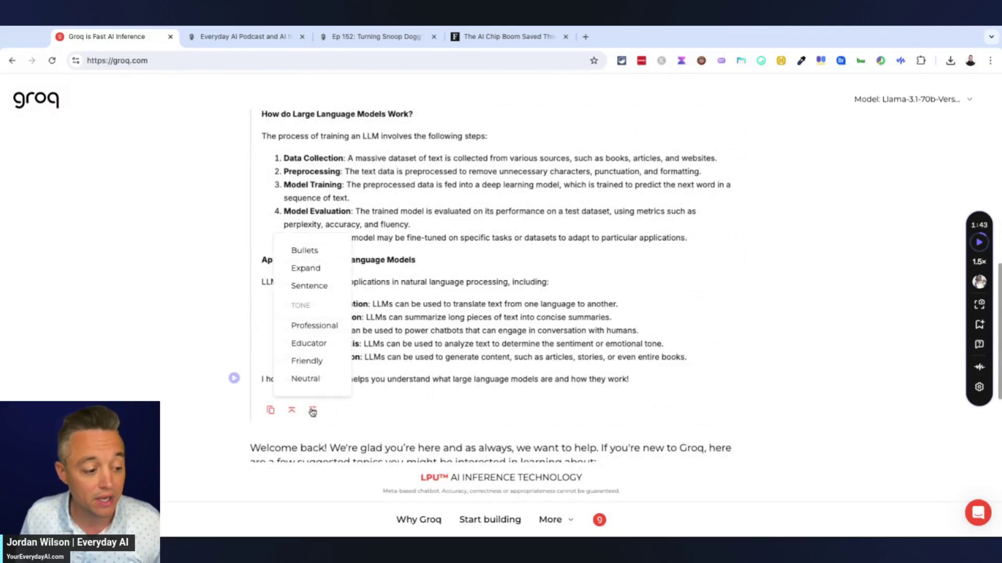
click(316, 360)
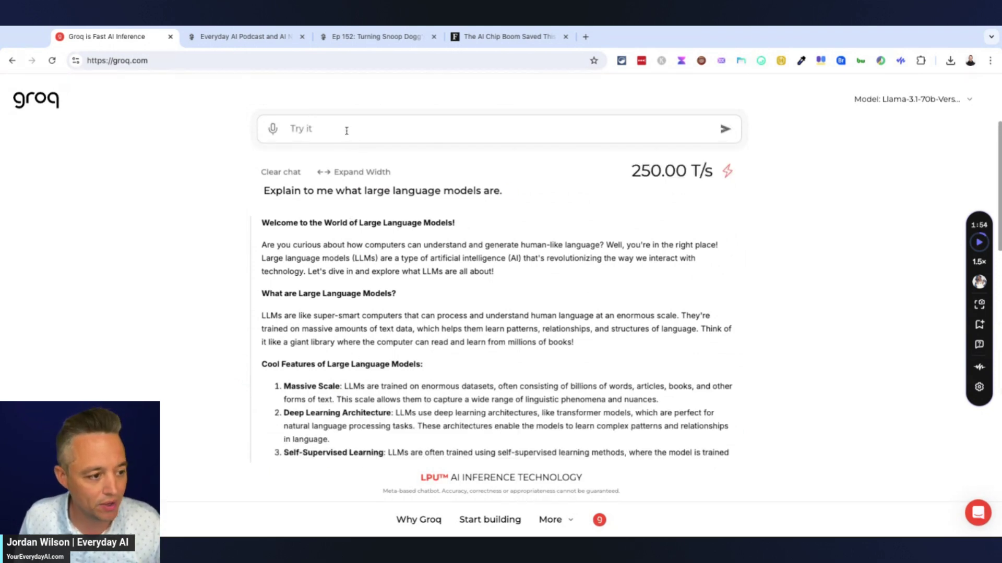
click(272, 130)
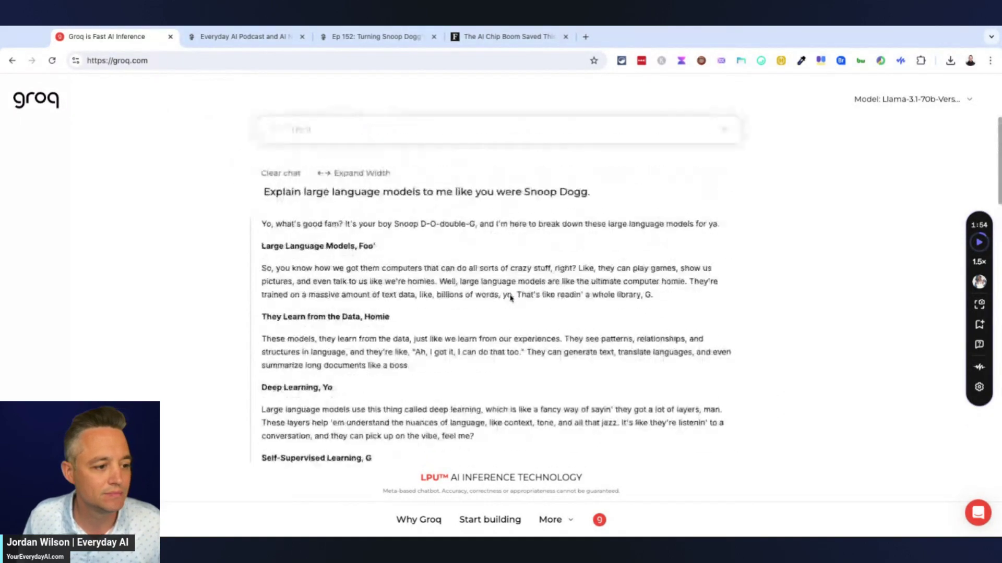
scroll(506, 300, up, 6)
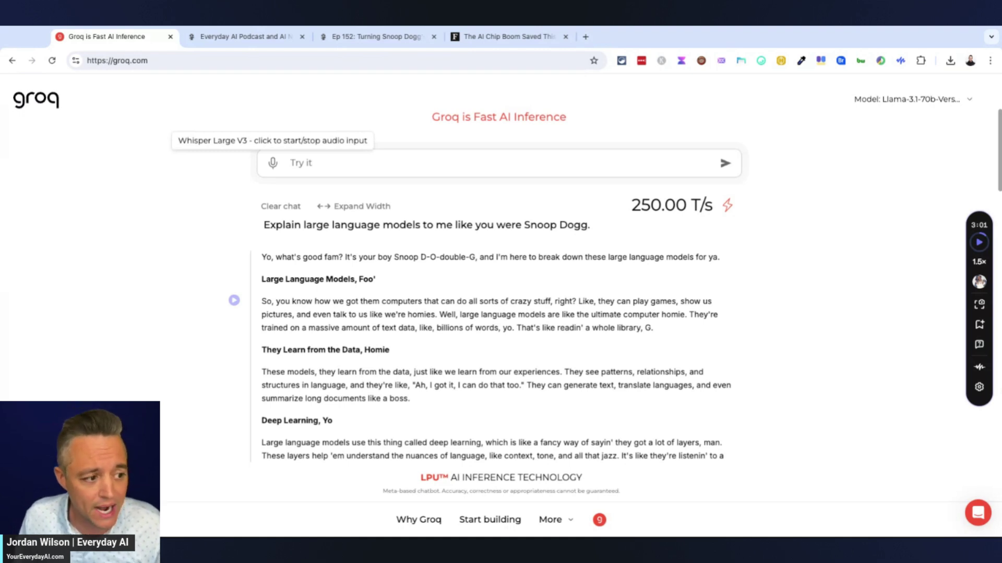
Step: Ask aloud for a couple of Snoop Dogg-style charts, including a training data size table by model
click(272, 163)
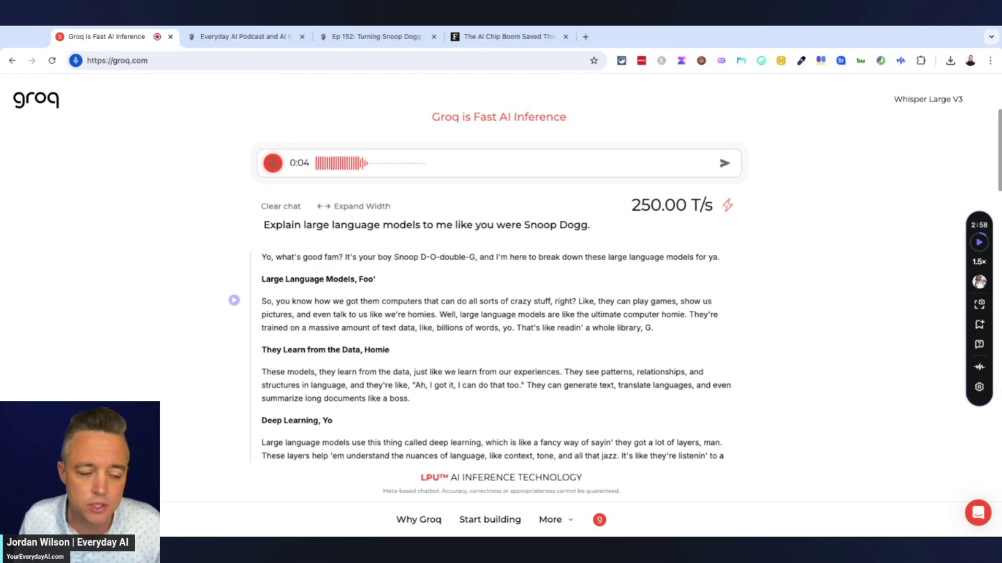
click(272, 163)
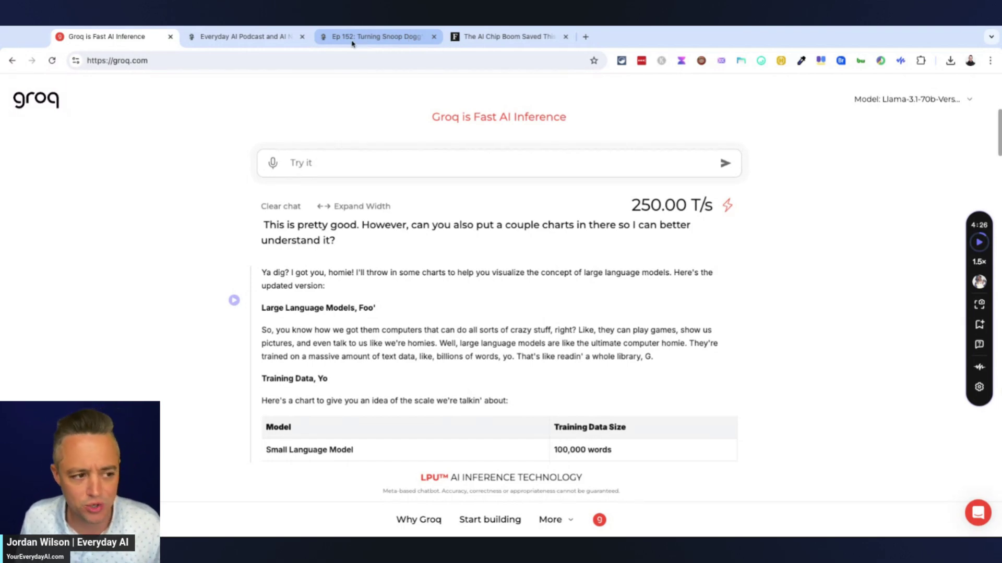
click(376, 37)
scroll(394, 223, down, 5)
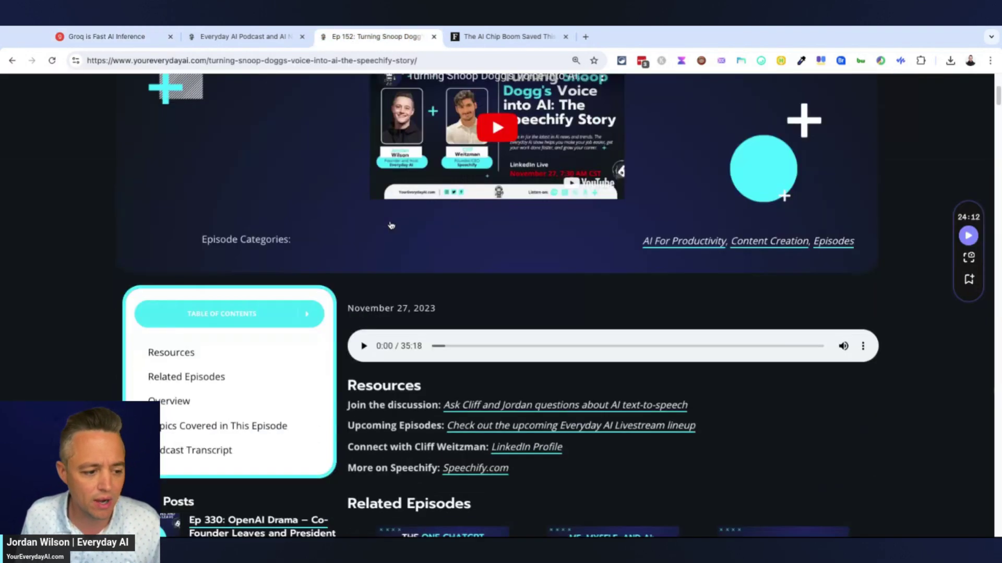
scroll(392, 224, up, 2)
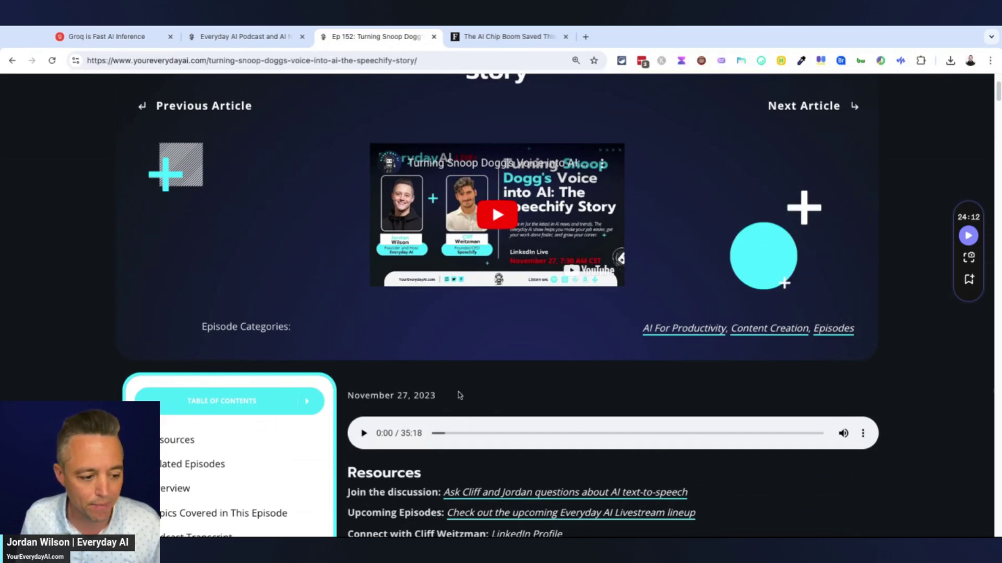
click(230, 36)
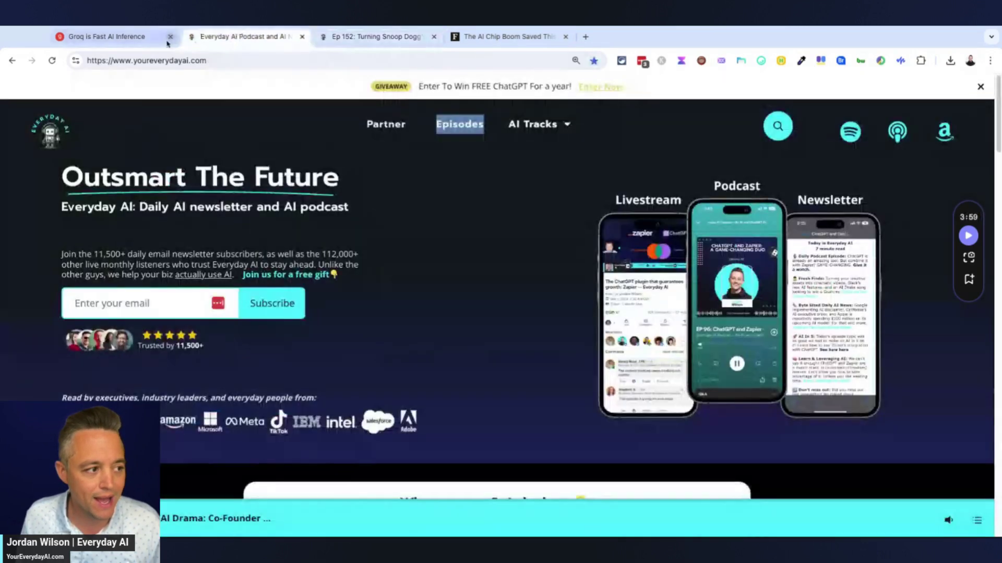
click(119, 37)
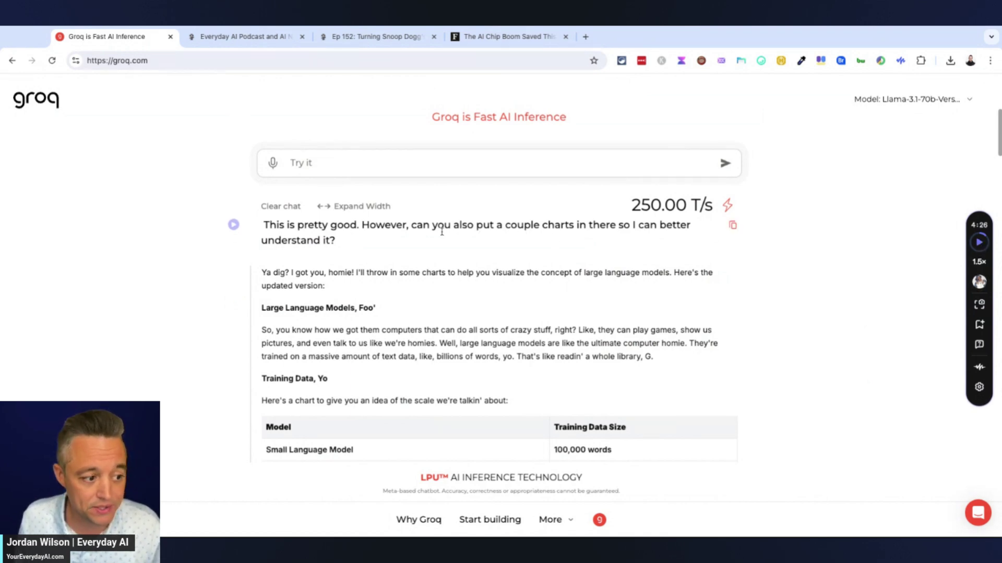
Step: Have Speechify read the conversation aloud from the charts request onward, then bring up the speed options
click(979, 242)
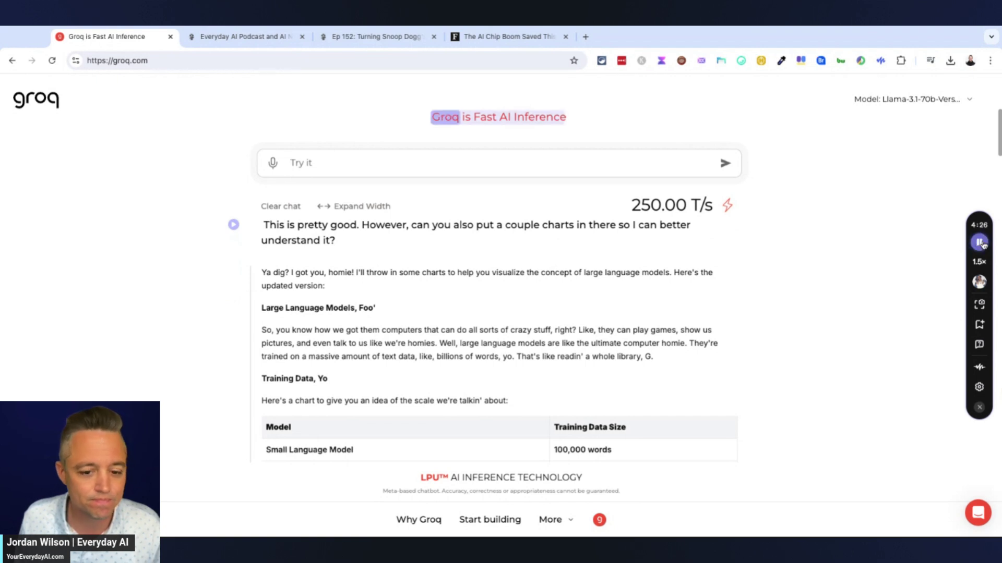
click(273, 230)
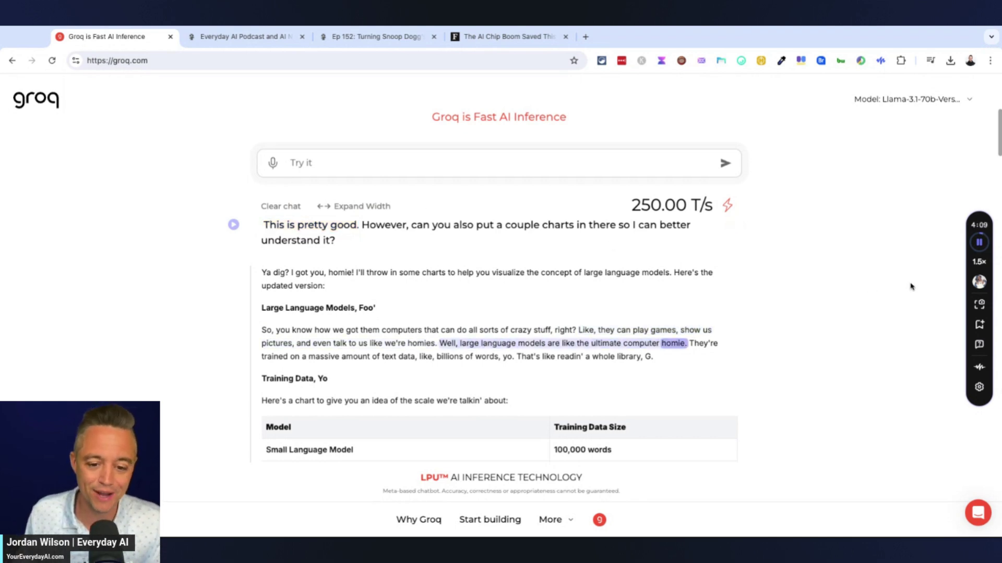
click(974, 263)
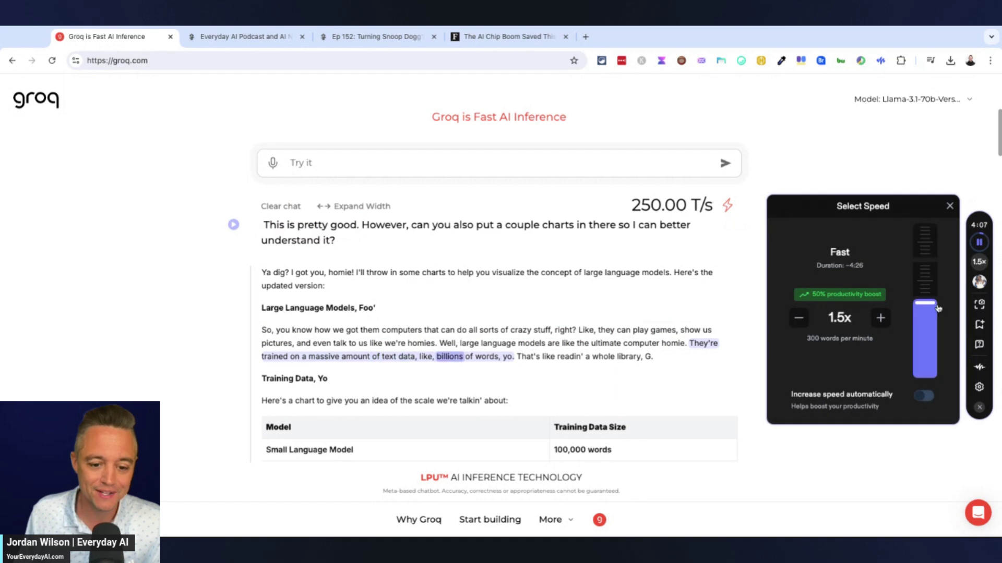
Step: Lower Speechify's reading speed from 1.5x to 1.0x (200 words per minute)
drag(935, 307, 932, 340)
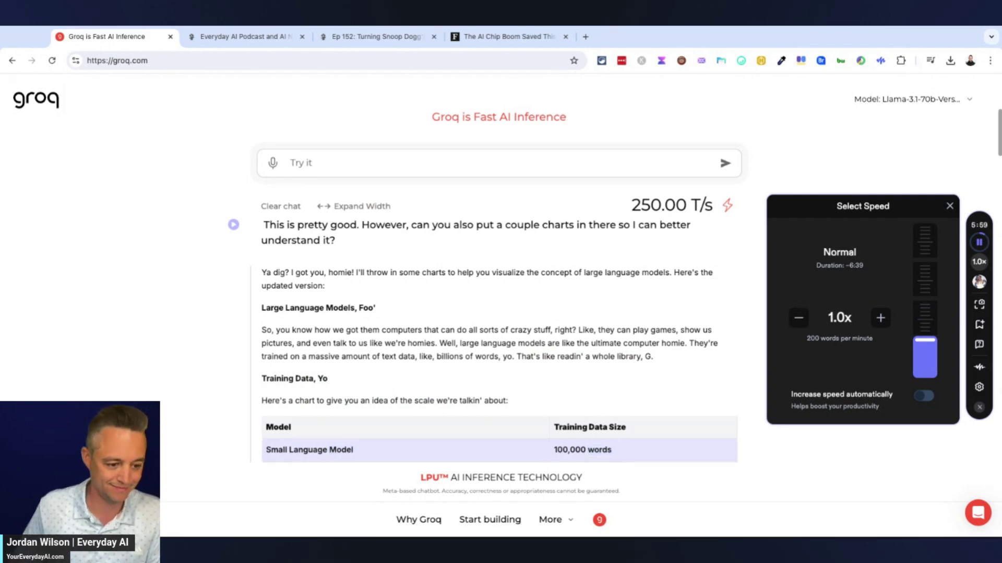
click(615, 331)
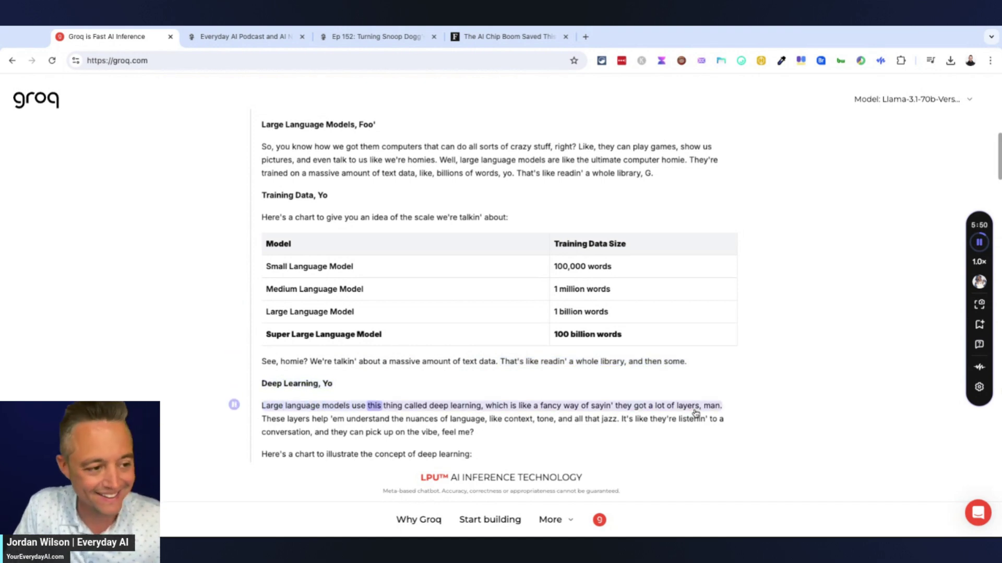
Step: Pause the read-aloud and browse the Custom and All voice lists, keeping the Snoop Dogg voice
click(979, 242)
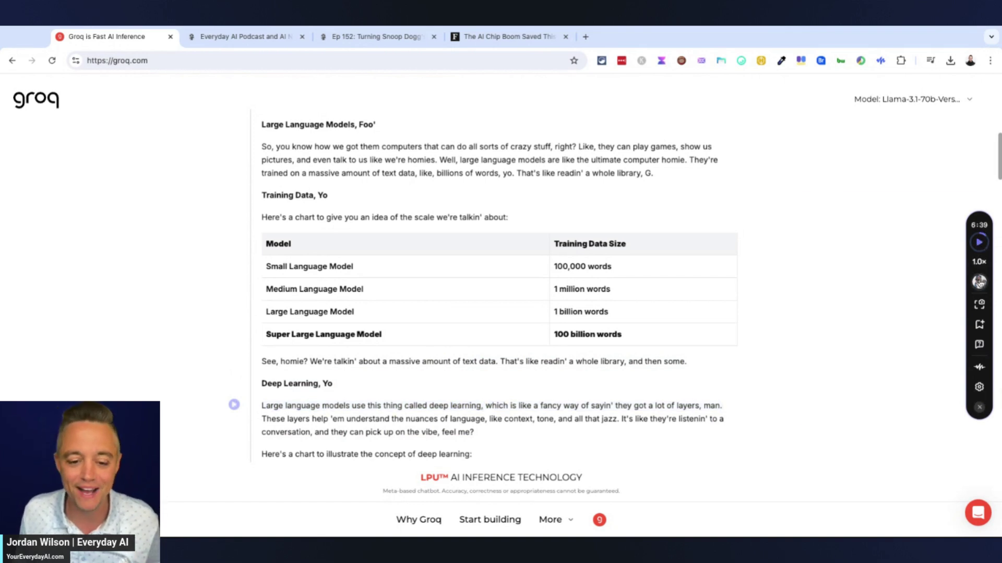
click(980, 283)
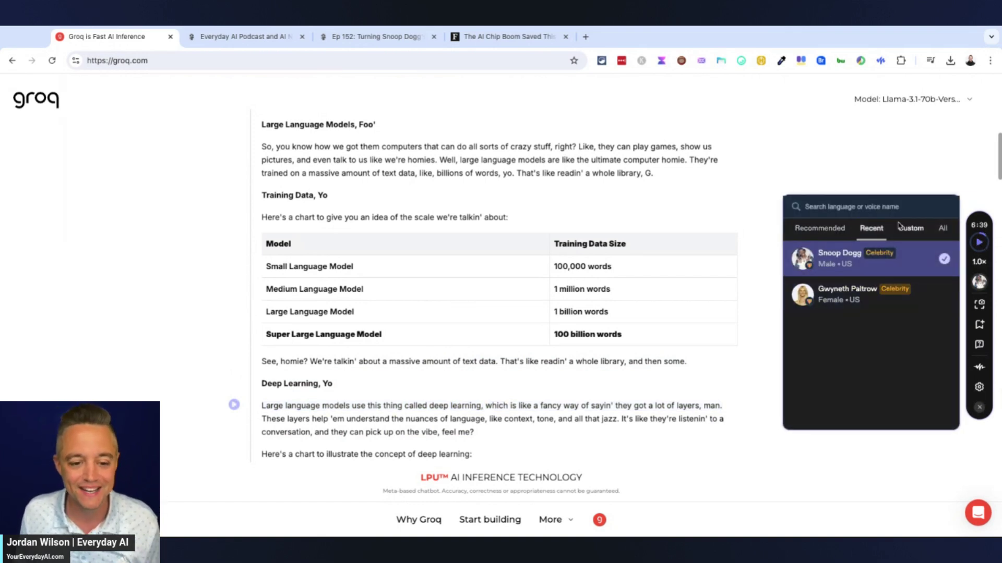
click(901, 228)
click(941, 229)
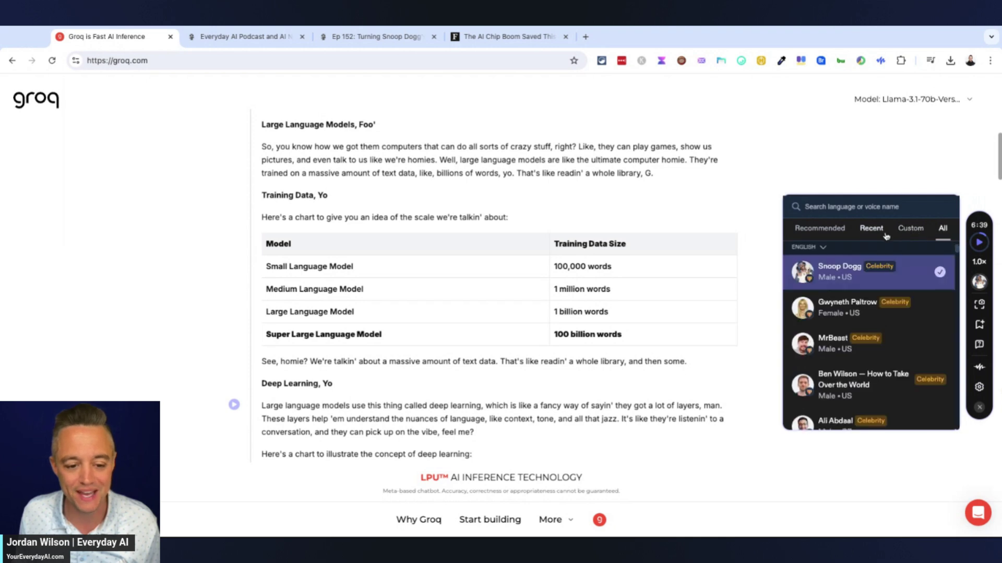
scroll(834, 344, down, 5)
scroll(833, 365, up, 1)
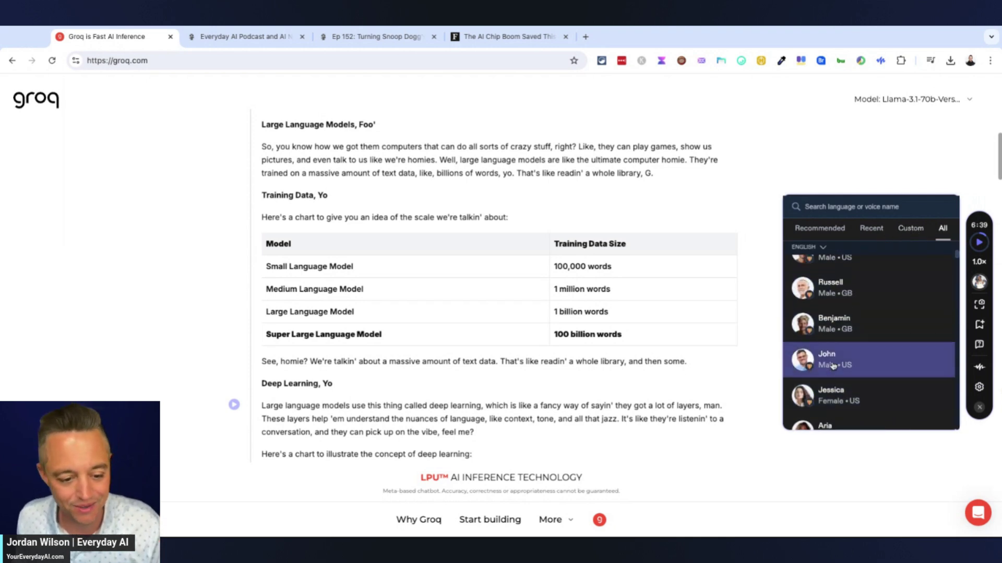
scroll(833, 366, down, 6)
click(774, 351)
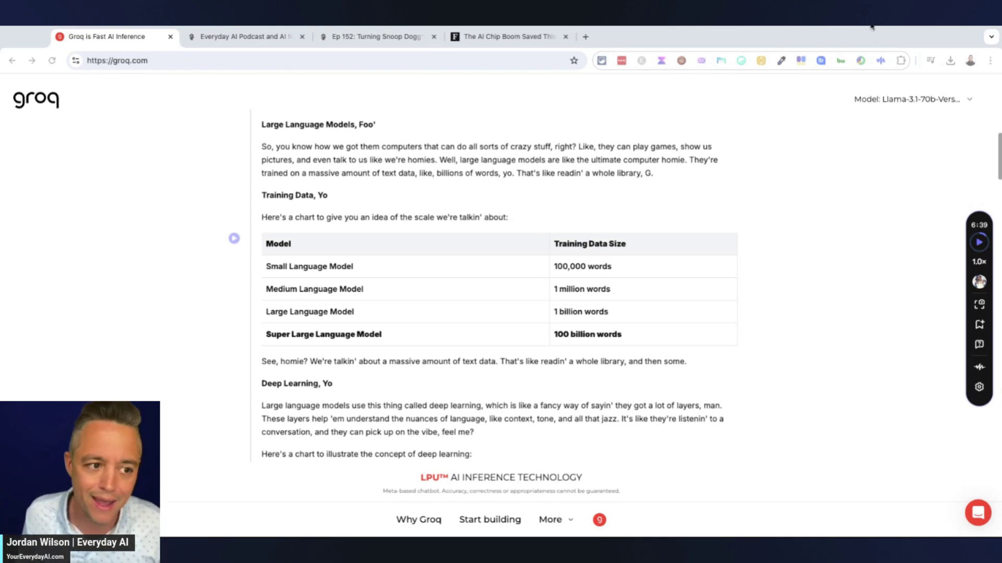
Step: Switch back to the Everyday AI podcast and newsletter homepage tab
click(233, 42)
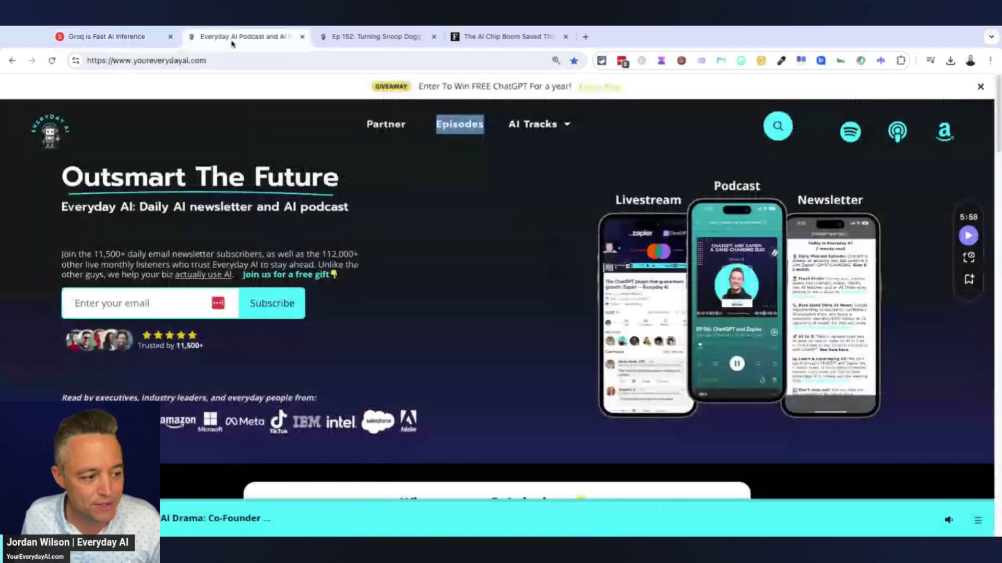